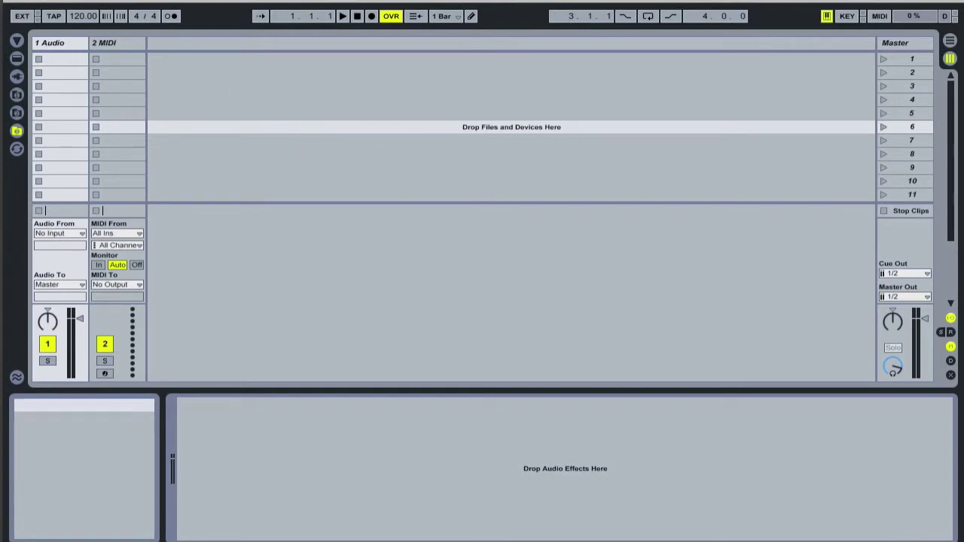
# Step: Open youalone.als from the Desktop youalone folder without saving the untitled set
pyautogui.click(85, 0)
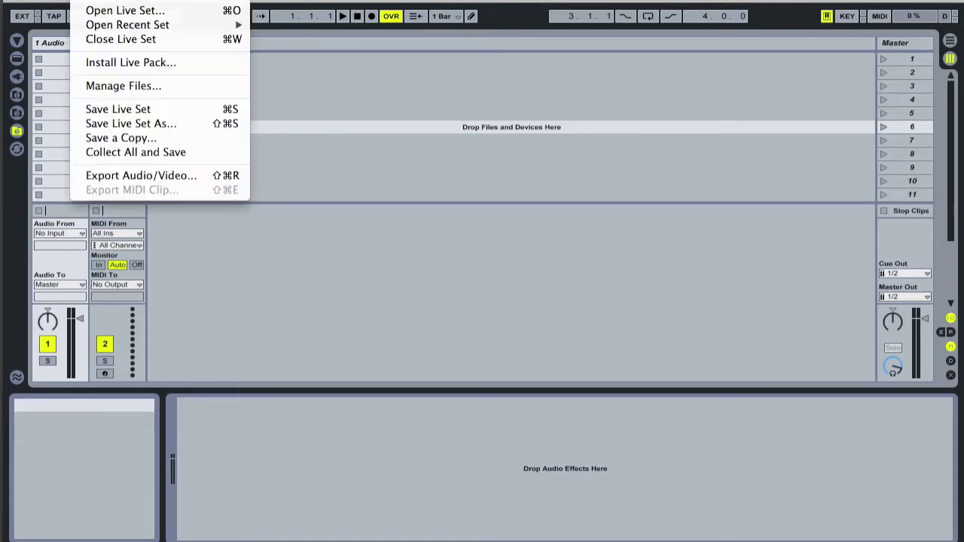
pyautogui.click(98, 12)
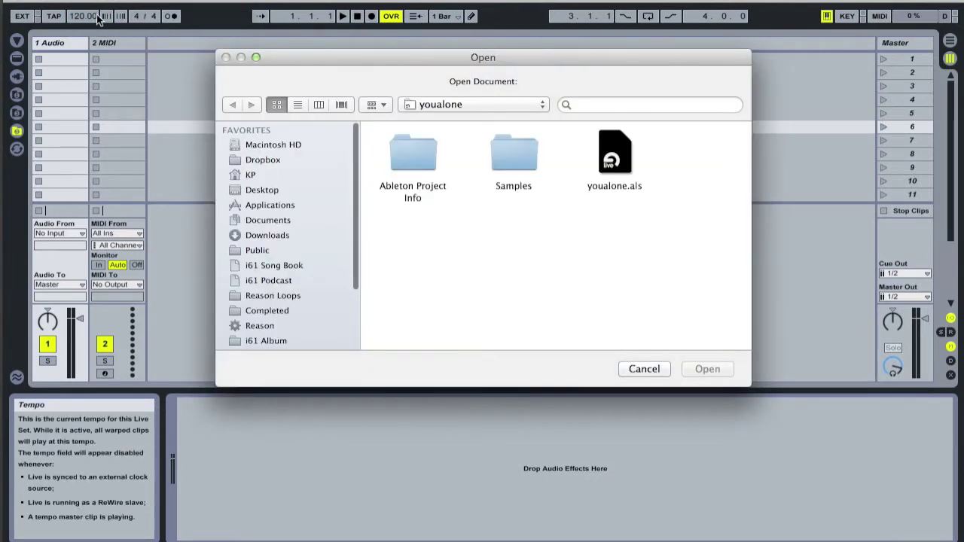
pyautogui.click(266, 192)
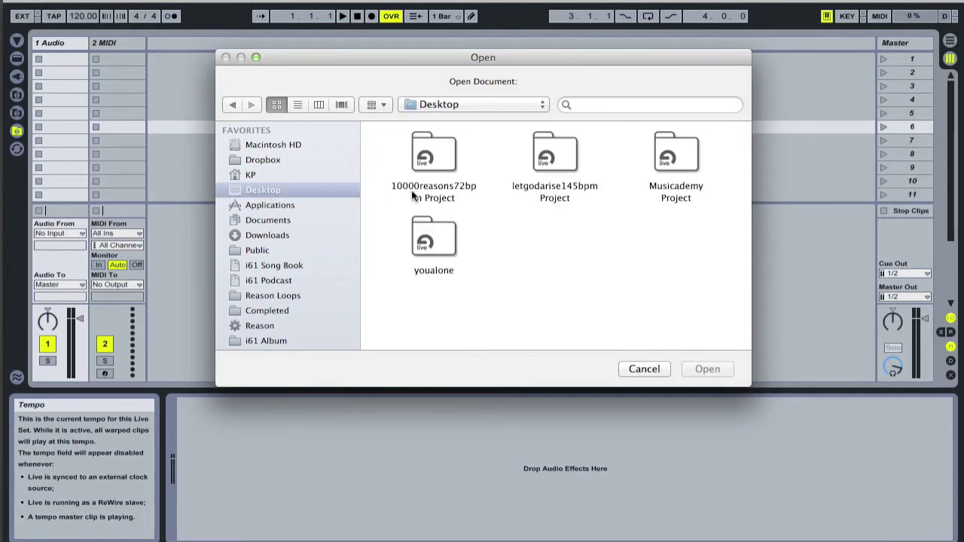
pyautogui.doubleClick(439, 246)
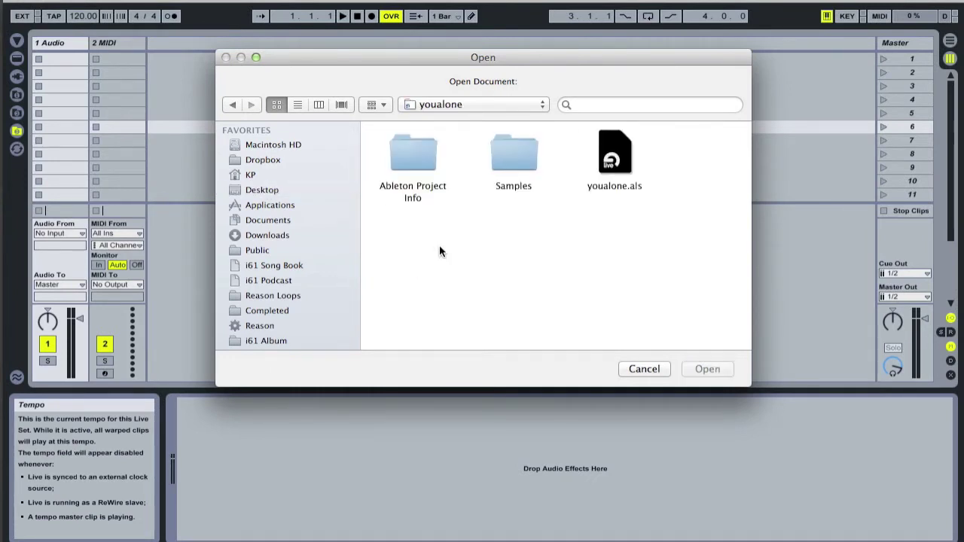
pyautogui.doubleClick(616, 154)
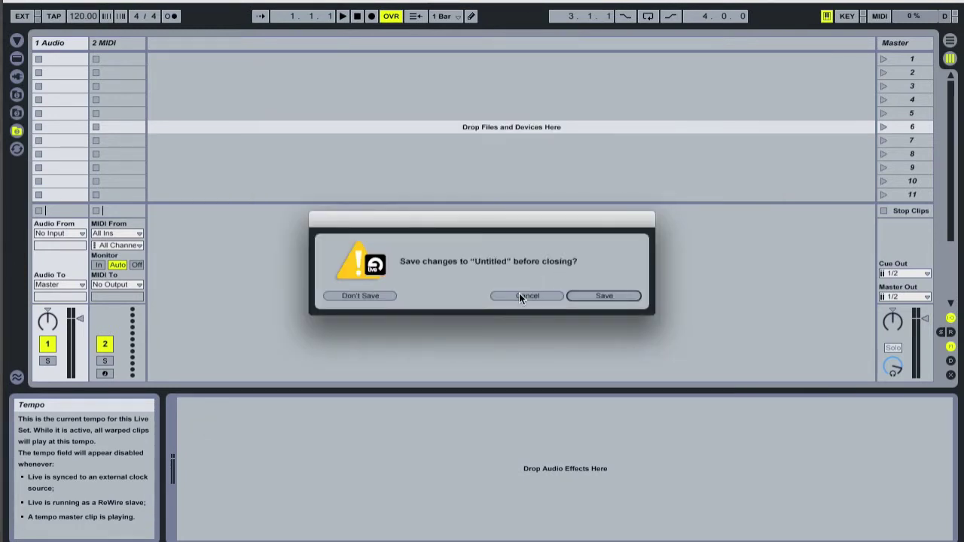
pyautogui.click(360, 296)
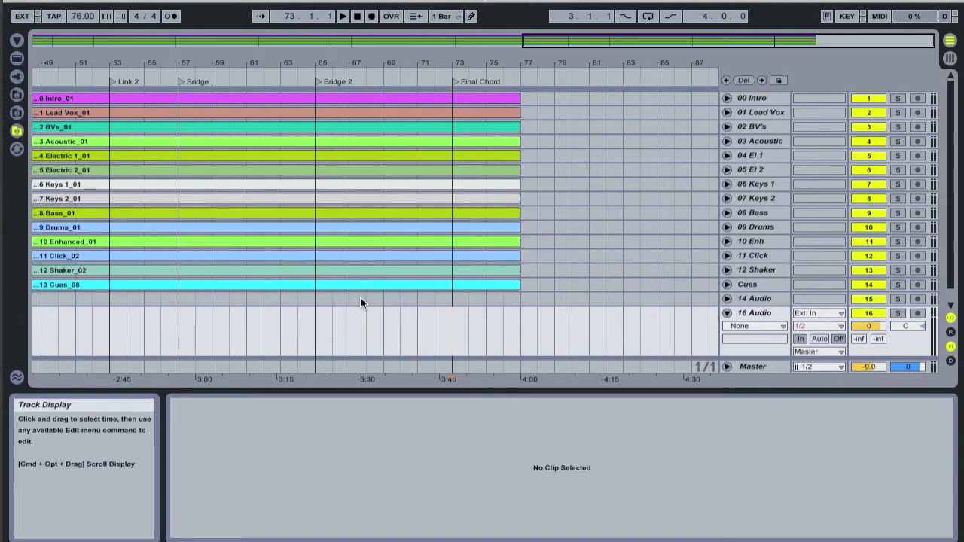
# Step: Scroll the arrangement left so bar 1 and the Intro locator are visible
pyautogui.hscroll(-2, 358, 273)
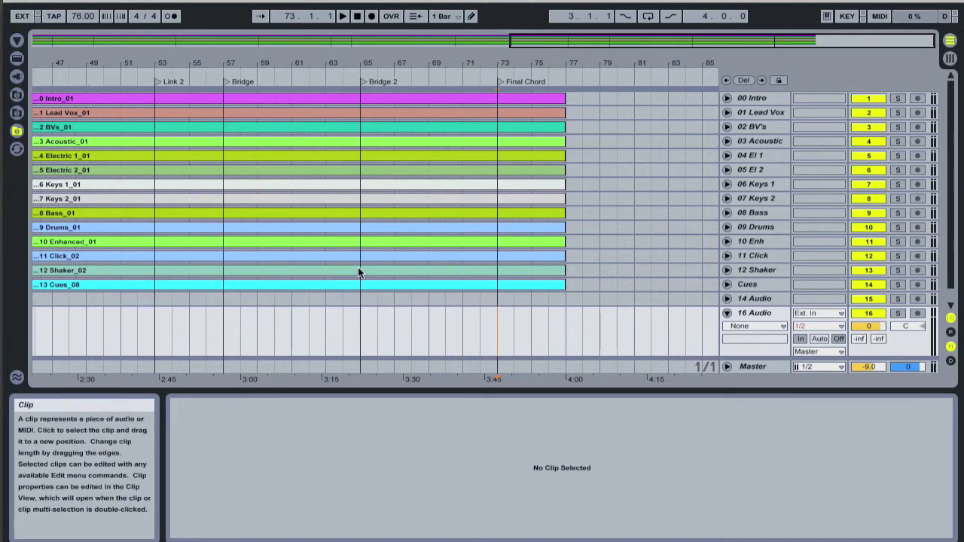
pyautogui.hscroll(-15, 359, 272)
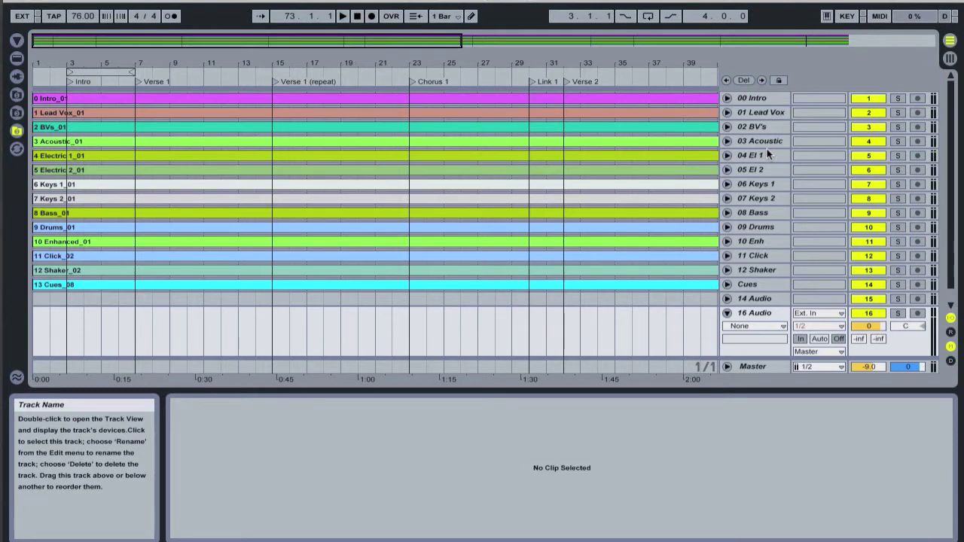
pyautogui.click(728, 113)
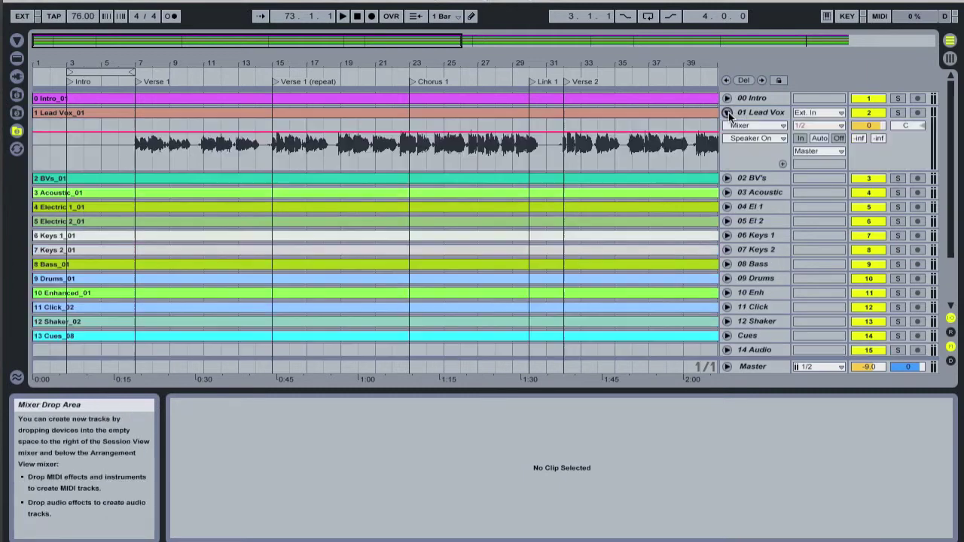
pyautogui.click(866, 113)
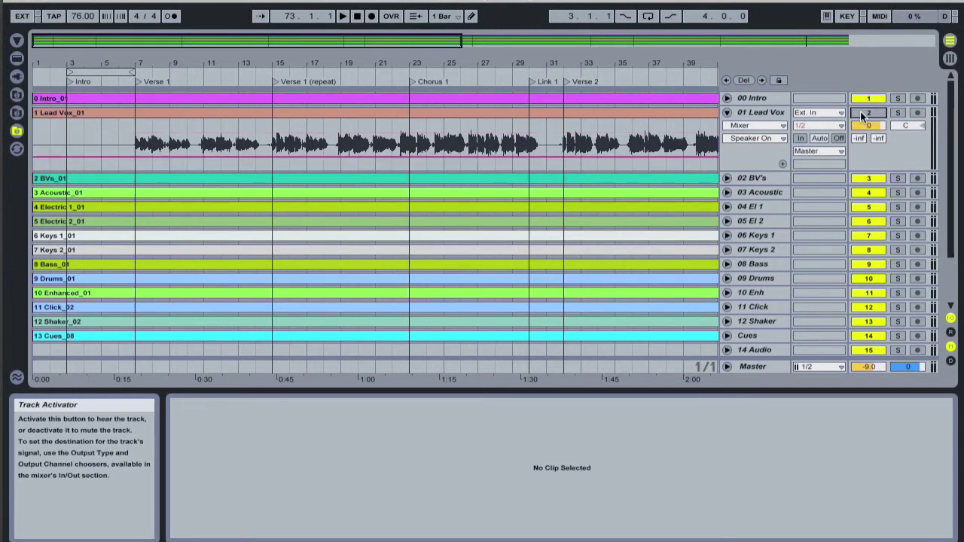
pyautogui.click(866, 113)
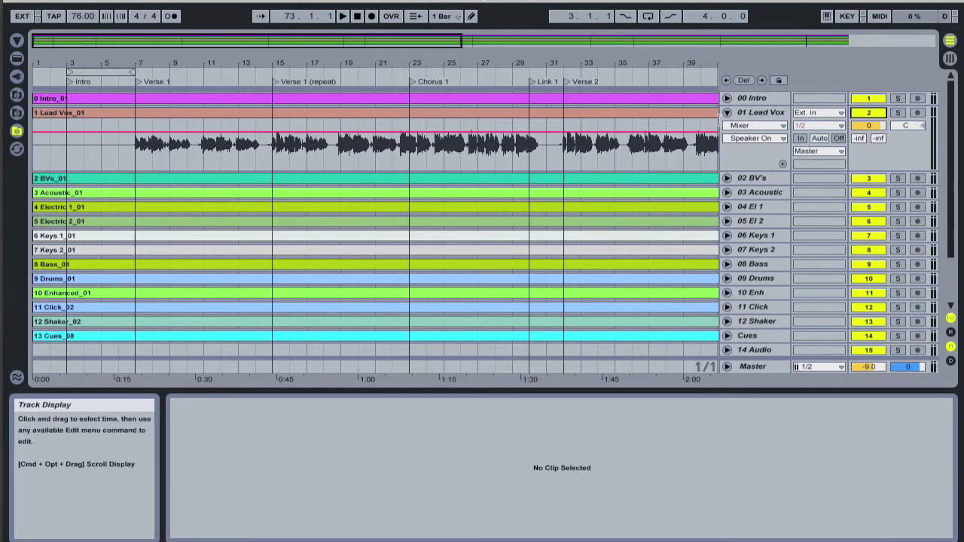
pyautogui.click(727, 112)
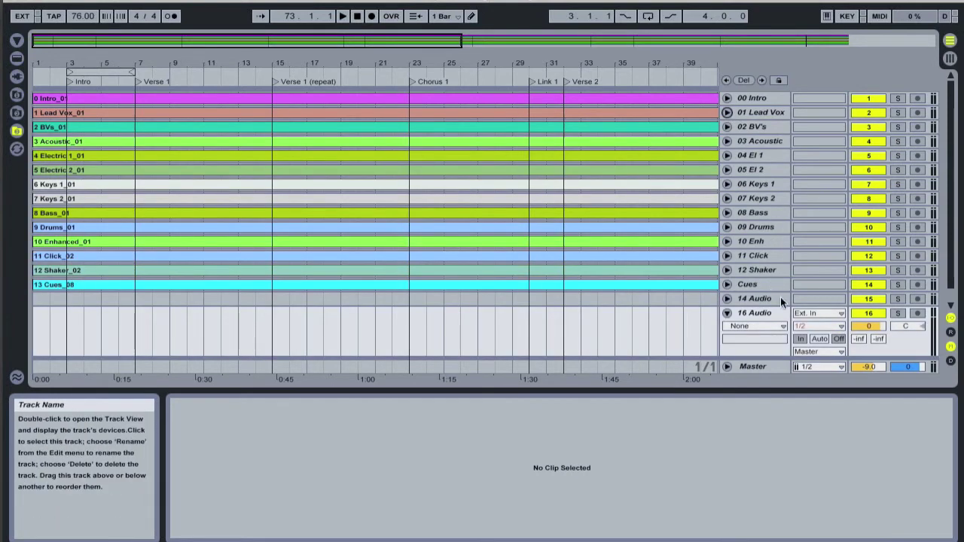
# Step: Toggle the In/Out, Return Tracks and Mixer sections, then switch to Session View
pyautogui.click(950, 320)
pyautogui.click(951, 320)
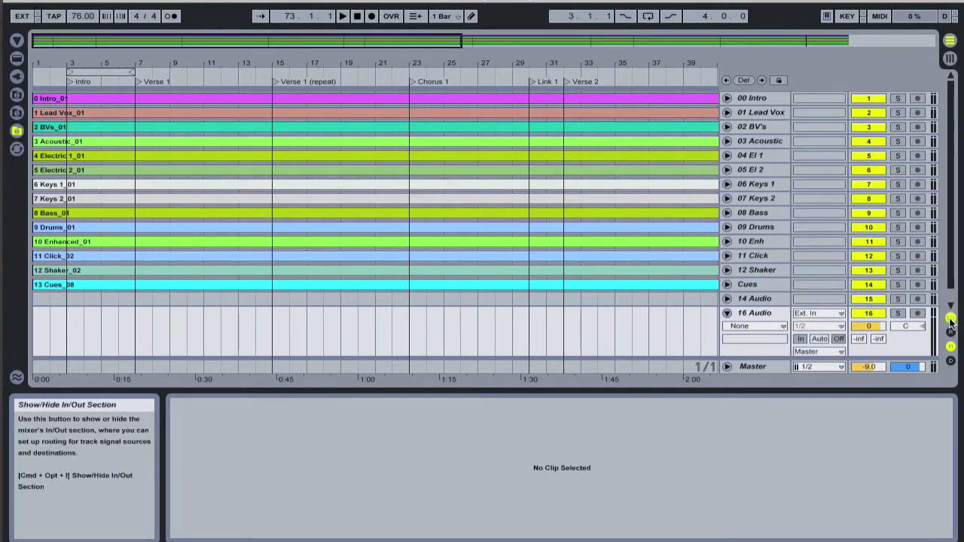
pyautogui.click(951, 337)
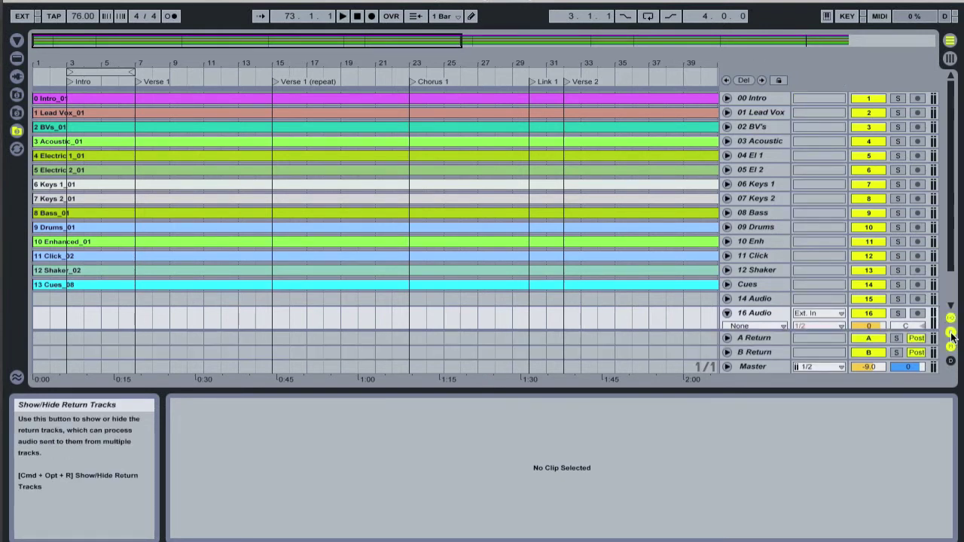
pyautogui.click(951, 336)
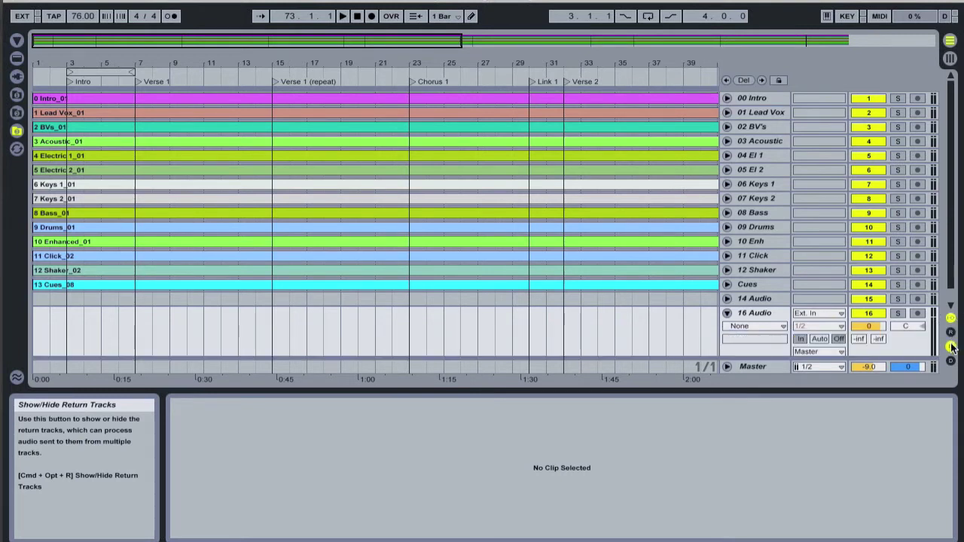
pyautogui.click(951, 347)
pyautogui.click(951, 347)
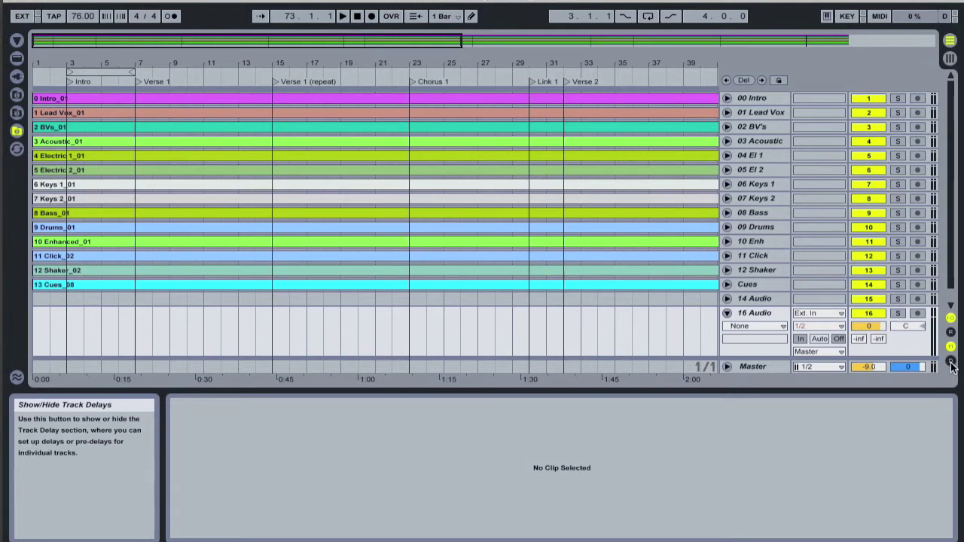
pyautogui.press('Tab')
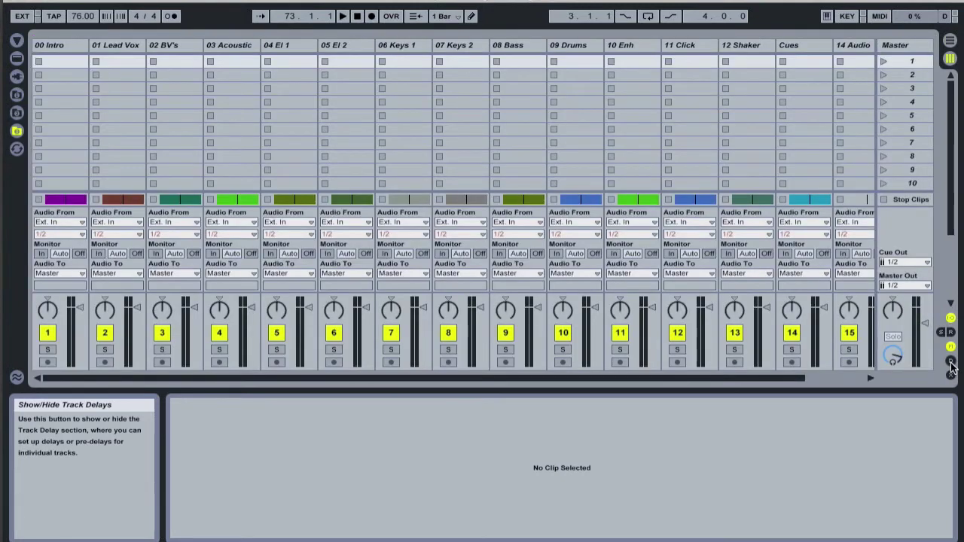
pyautogui.click(951, 40)
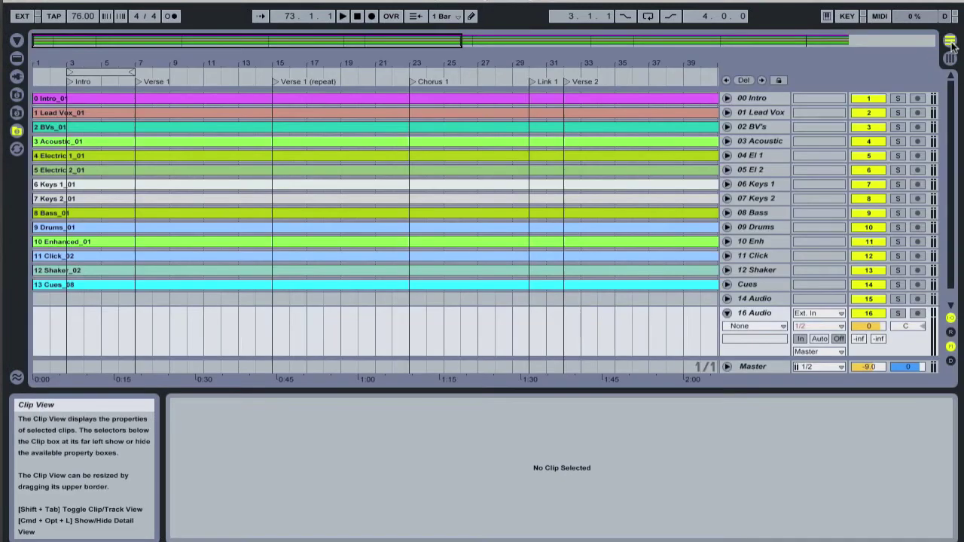
pyautogui.click(951, 58)
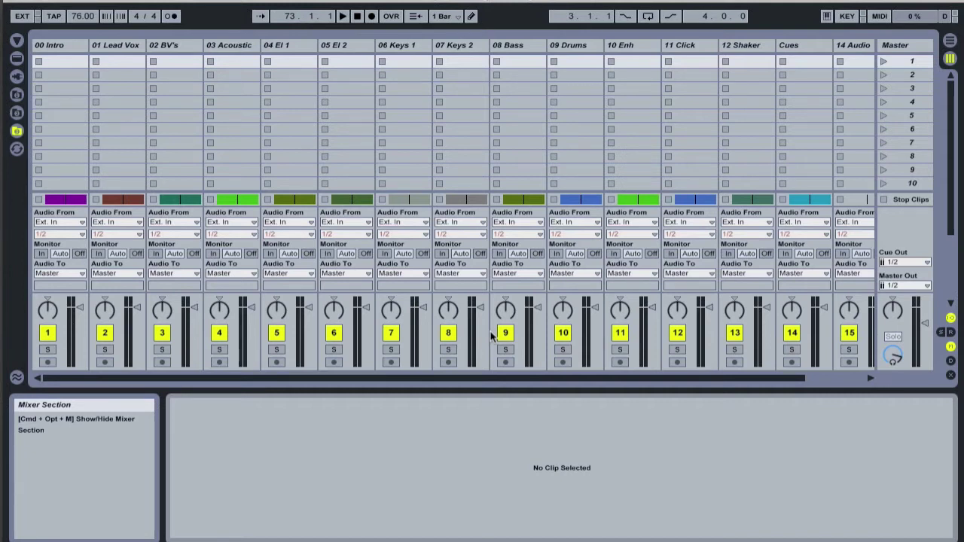
pyautogui.click(949, 42)
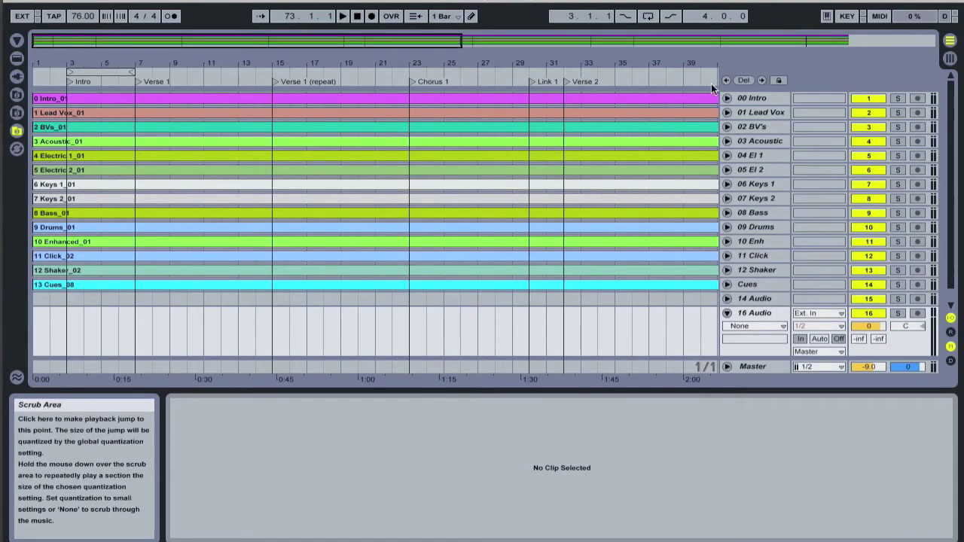
# Step: Expand 01 Lead Vox and select its clip to show Lead Vox_01.wav in Clip View
pyautogui.click(727, 113)
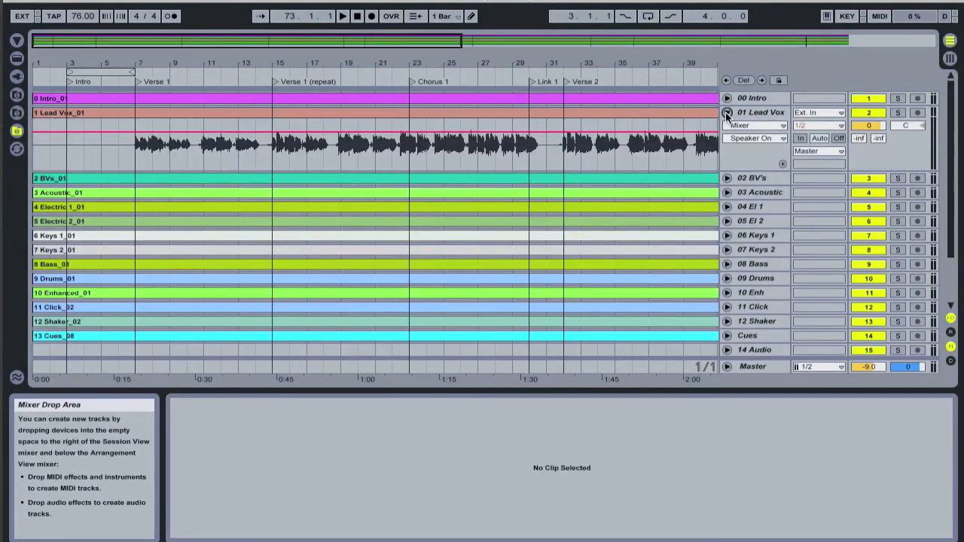
pyautogui.click(629, 113)
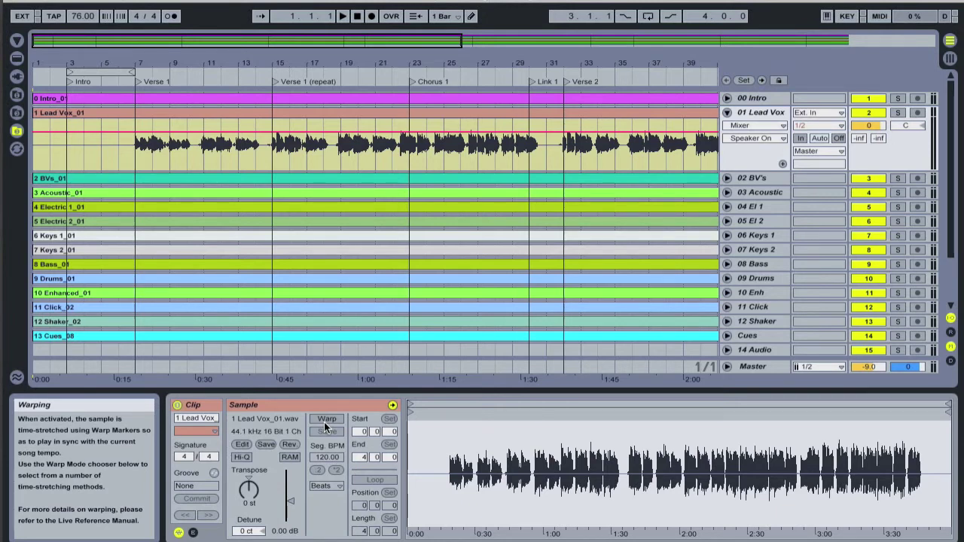
# Step: Fold the Lead Vox track and hide the clip Detail View
pyautogui.click(728, 113)
pyautogui.press('super+t')
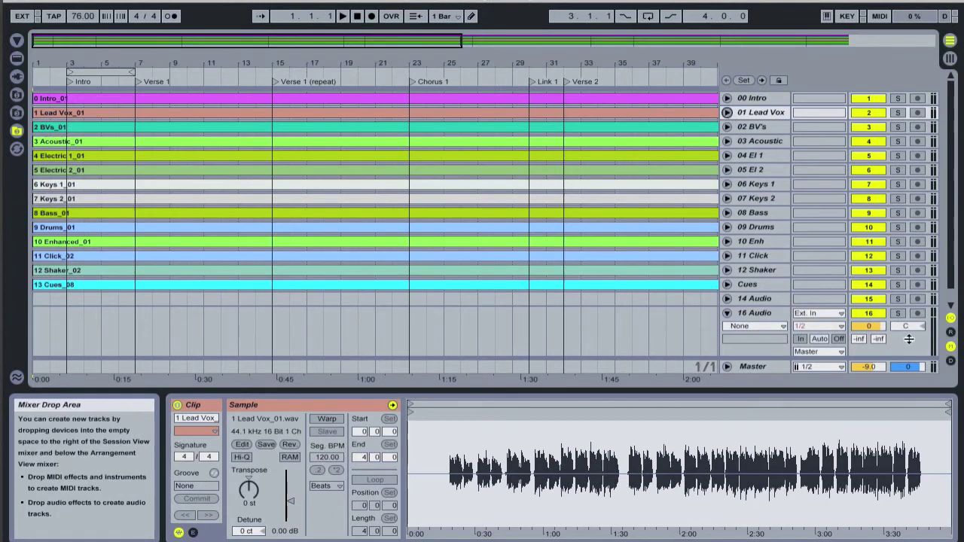
pyautogui.click(16, 376)
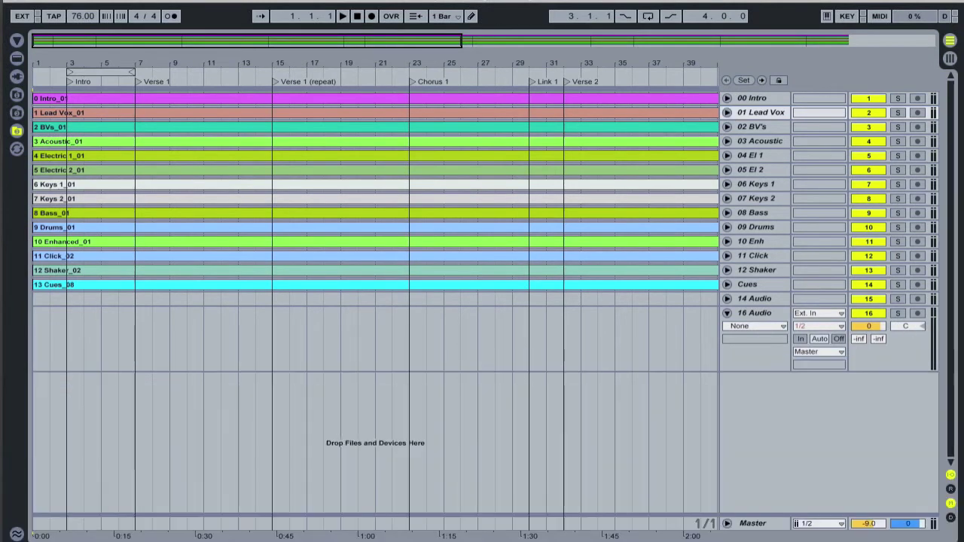
# Step: Add a Compressor from Live's built-in Audio Effects to the Lead Vox track
pyautogui.click(18, 42)
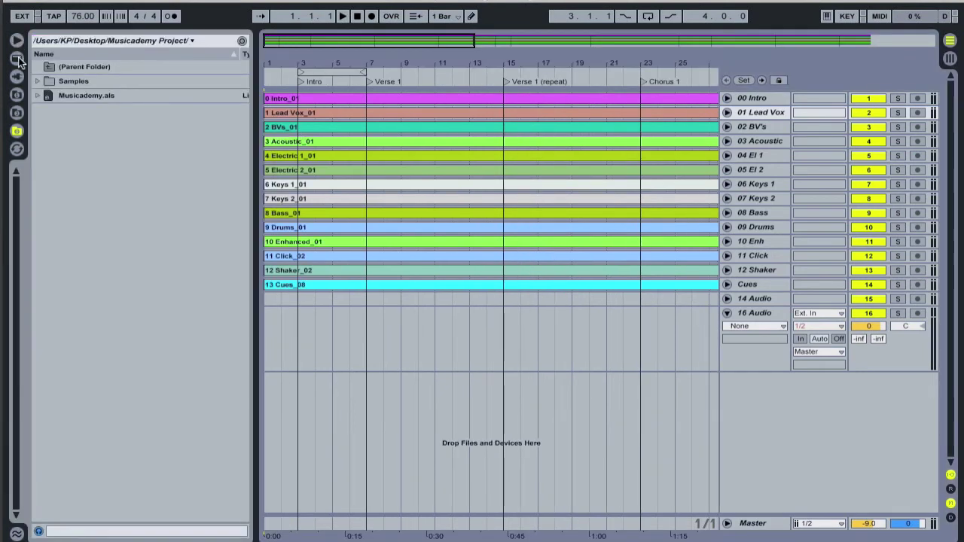
pyautogui.click(19, 60)
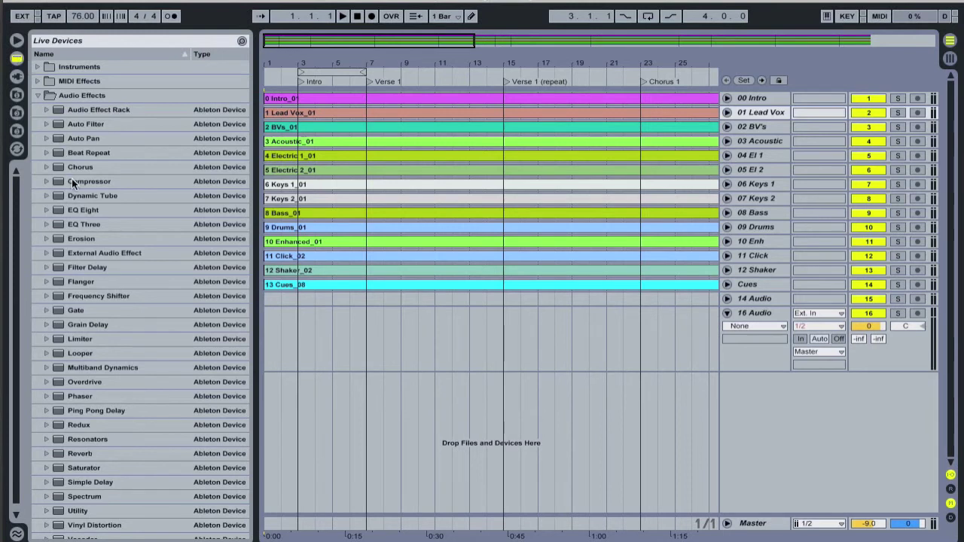
pyautogui.moveTo(57, 183); pyautogui.dragTo(341, 113)
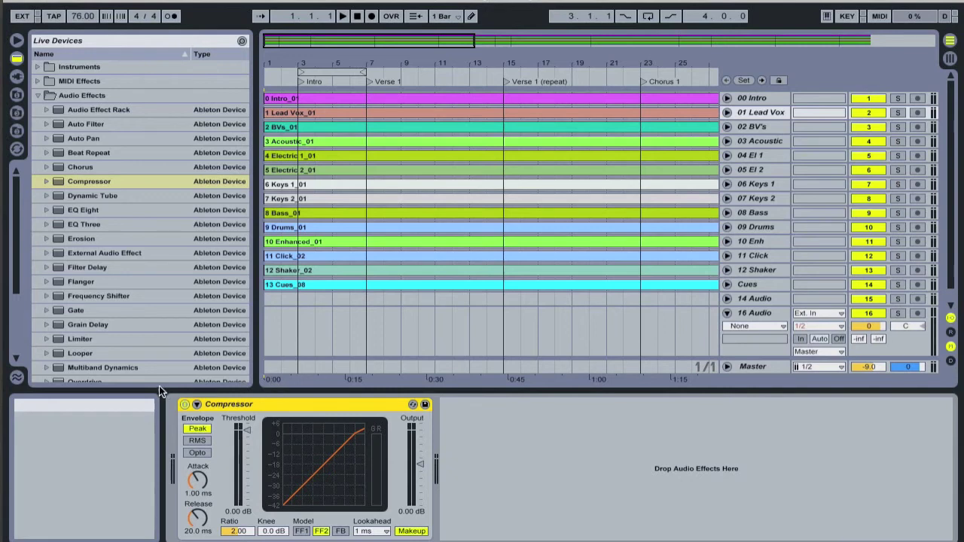
# Step: Add a Reverb after the Compressor, then delete both Reverb and Compressor
pyautogui.scroll(-5, 60, 320)
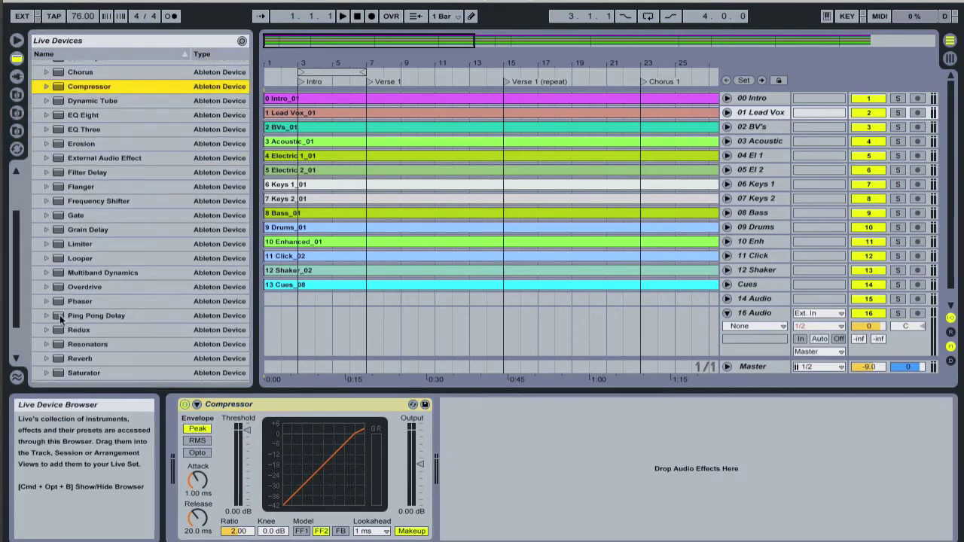
pyautogui.moveTo(60, 345); pyautogui.dragTo(595, 448)
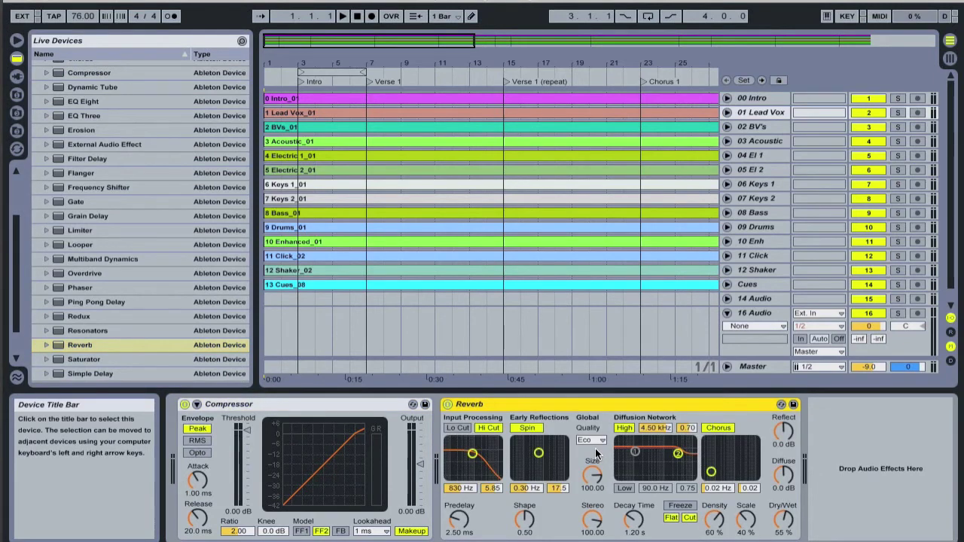
pyautogui.click(566, 409)
pyautogui.press('Delete')
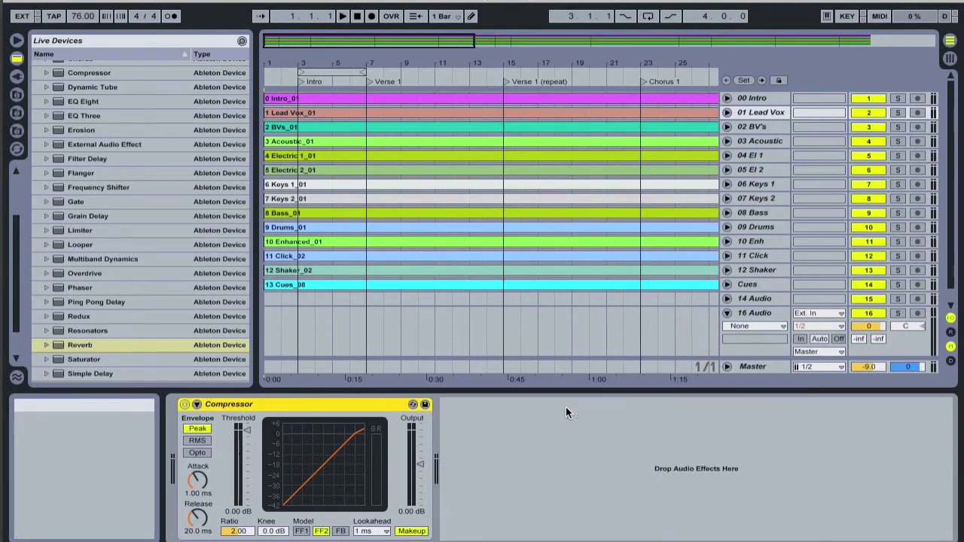
pyautogui.click(349, 405)
pyautogui.press('Delete')
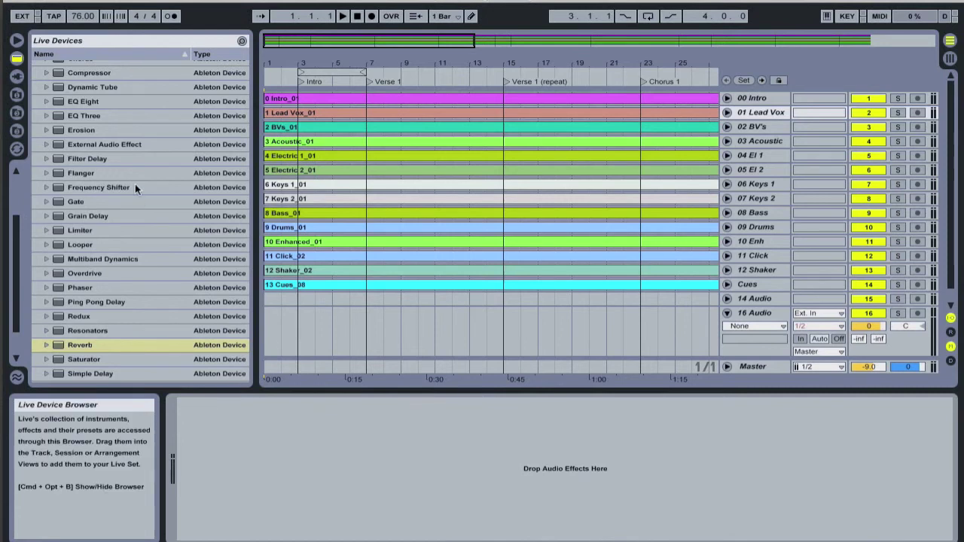
# Step: View the Ableton music and 10000reasons72bpm Project folders, then hide the browser
pyautogui.click(16, 99)
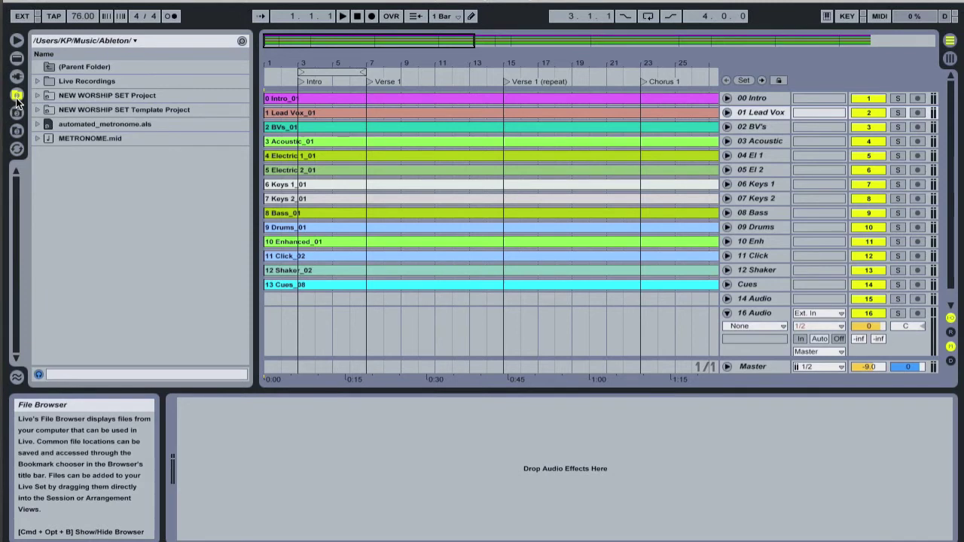
pyautogui.click(16, 114)
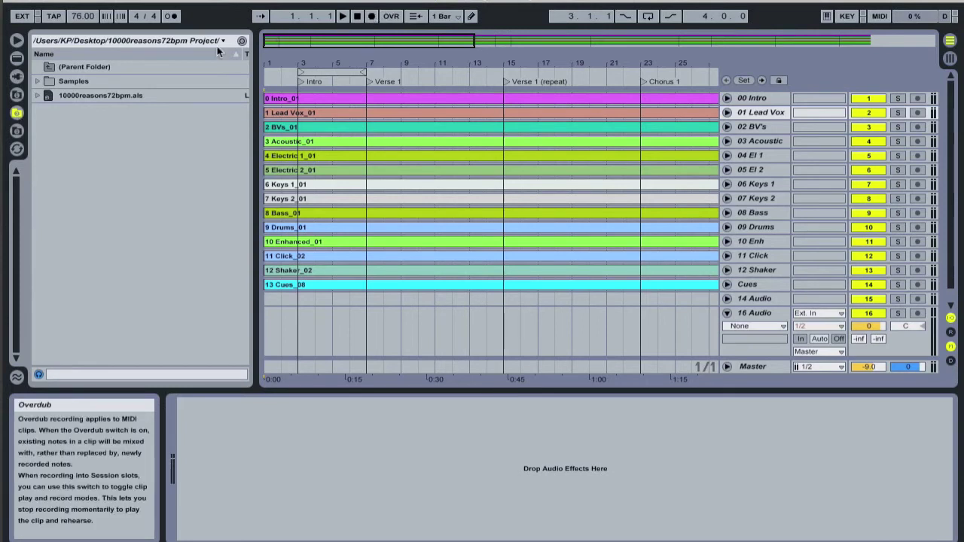
pyautogui.click(17, 40)
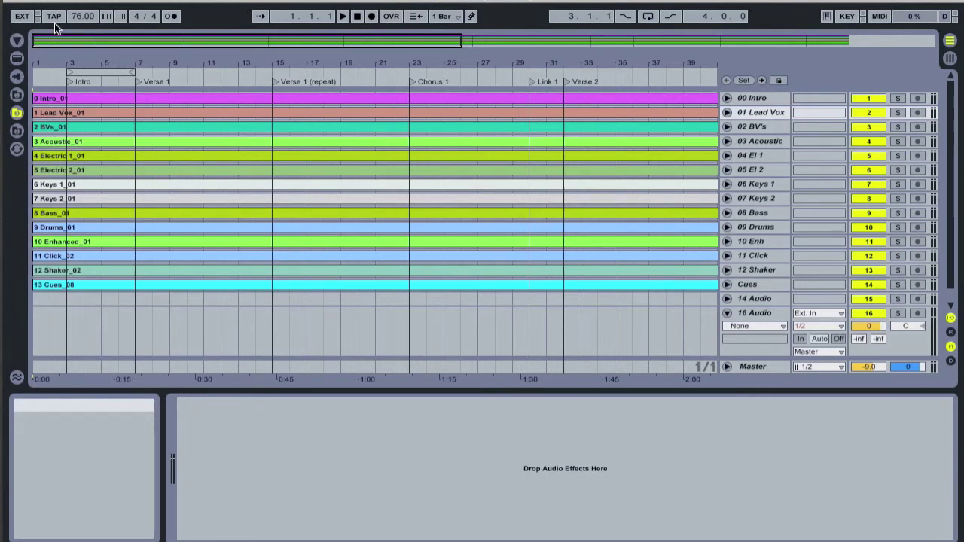
pyautogui.moveTo(54, 22)
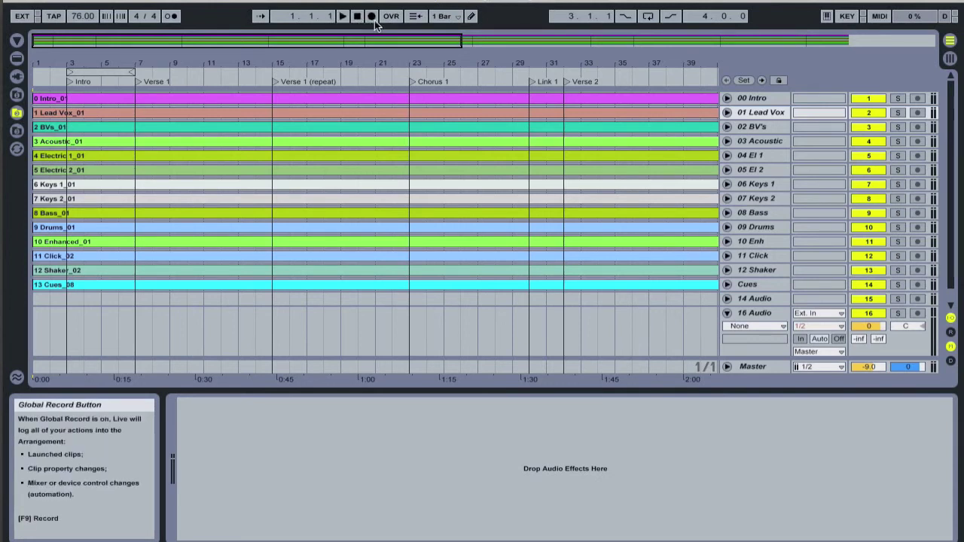
pyautogui.click(451, 15)
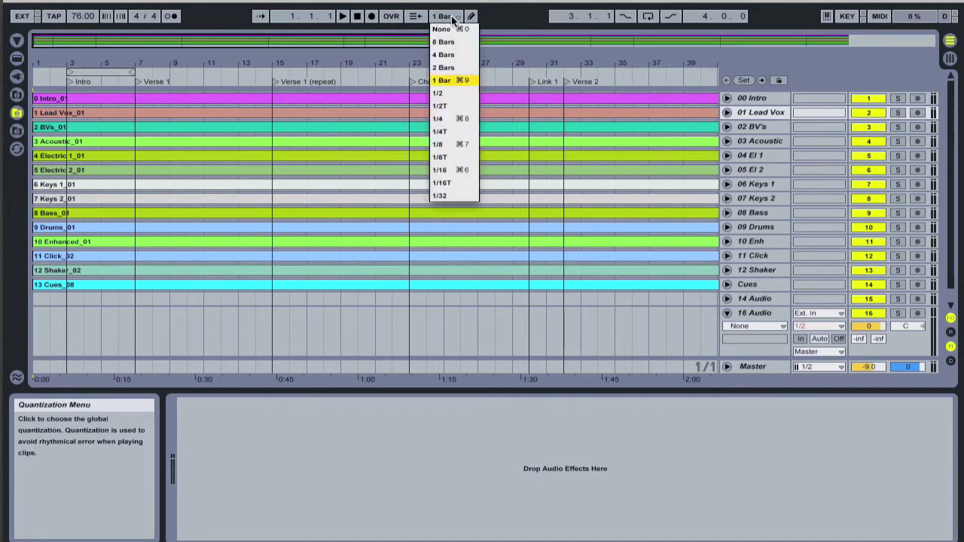
pyautogui.click(447, 81)
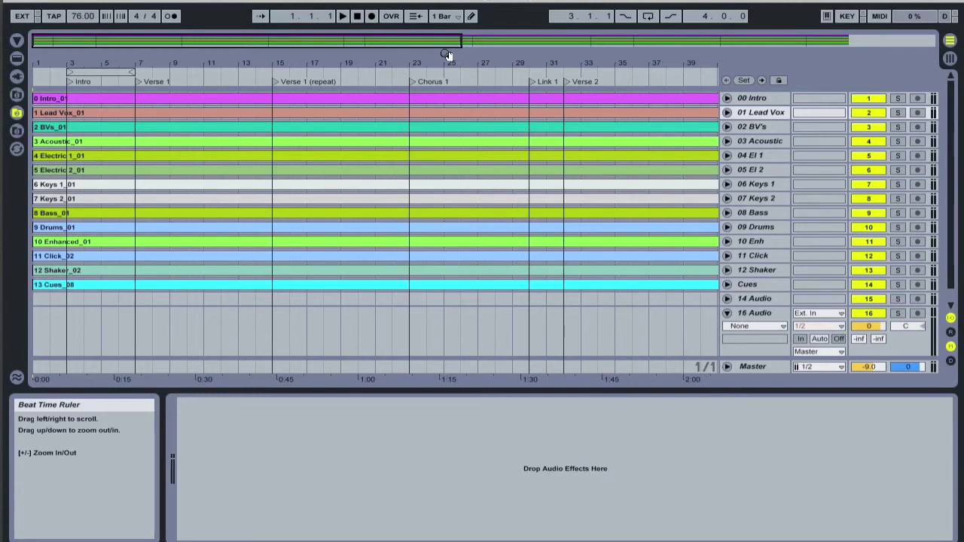
# Step: Turn on Key Map Mode and assign the P key to Play
pyautogui.click(845, 19)
pyautogui.click(881, 18)
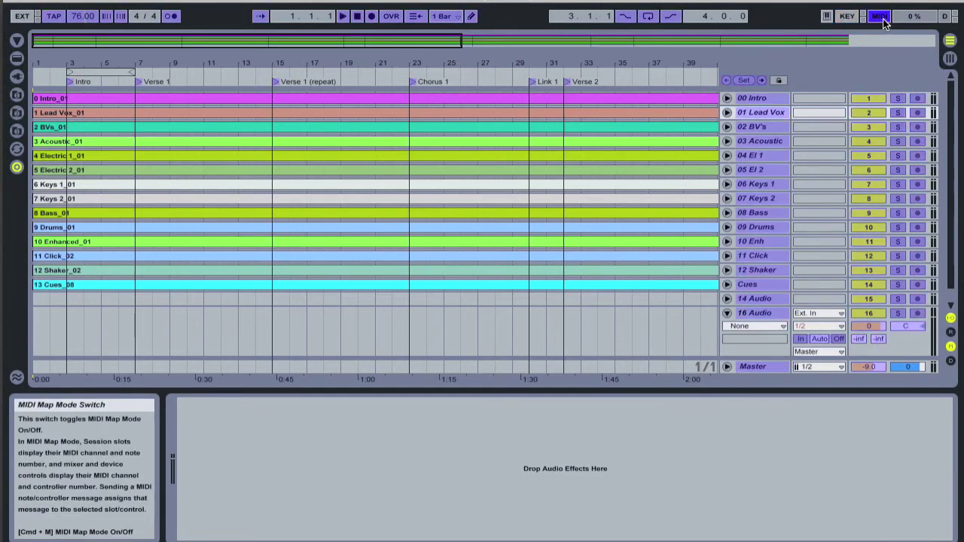
pyautogui.click(845, 16)
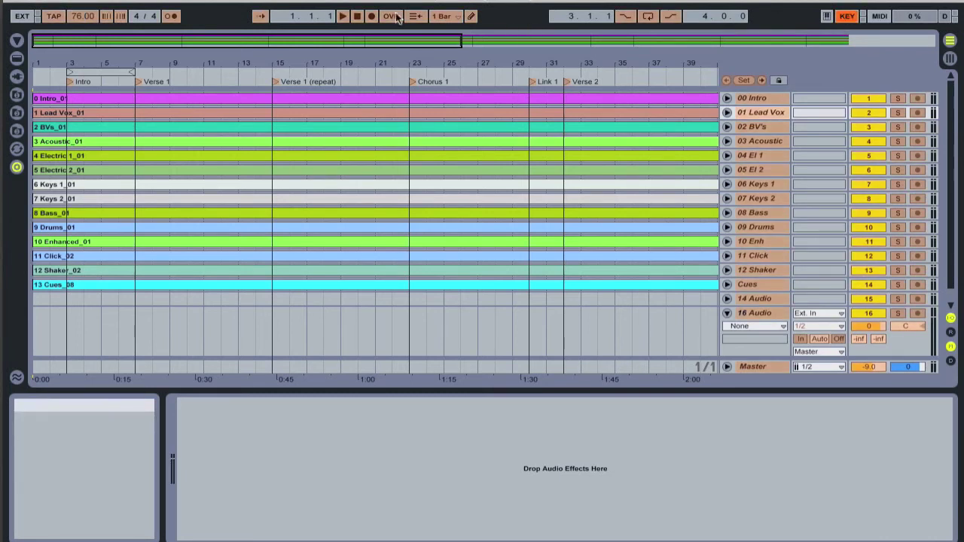
pyautogui.click(344, 15)
pyautogui.press('p')
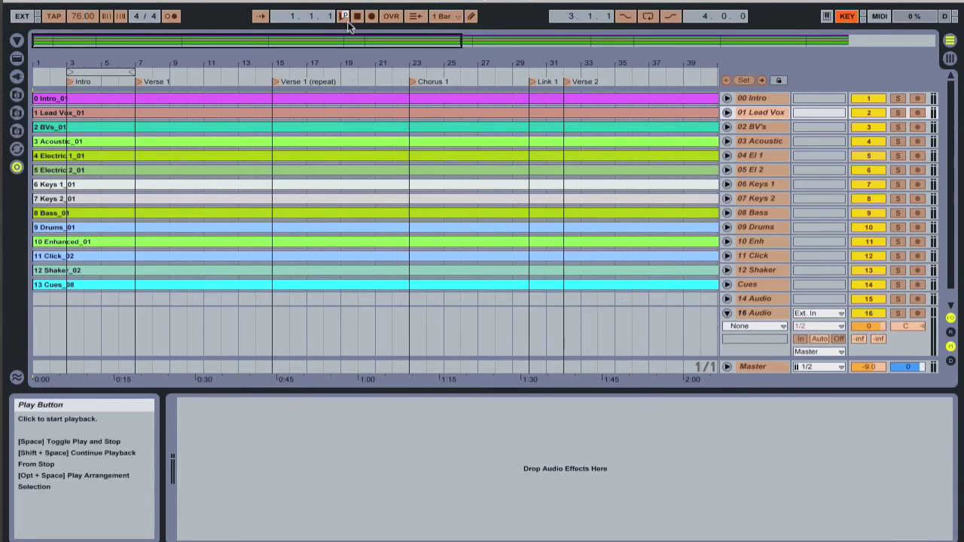
# Step: Map M to the metronome, 1 to Lead Vox and K to Keys 1, then exit Key Map Mode
pyautogui.click(358, 17)
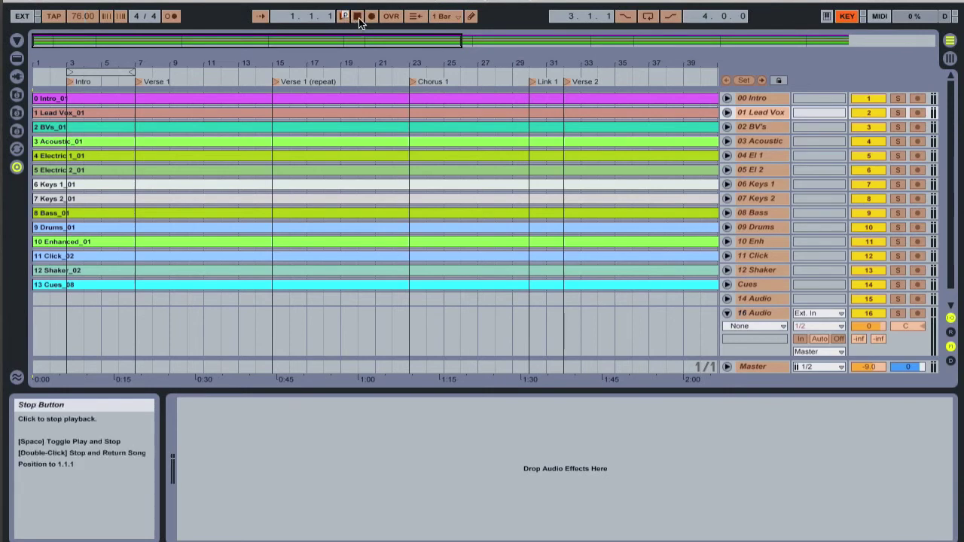
pyautogui.click(172, 17)
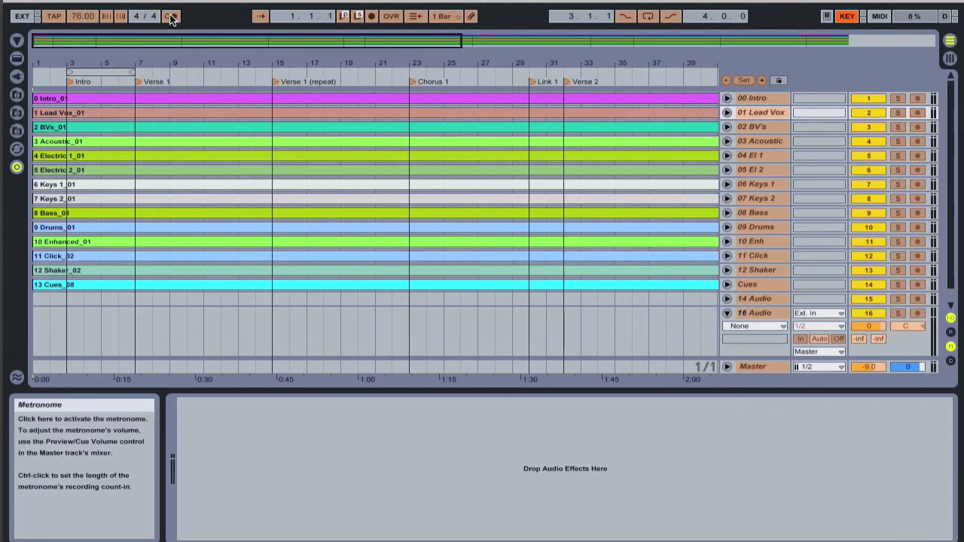
pyautogui.press('m')
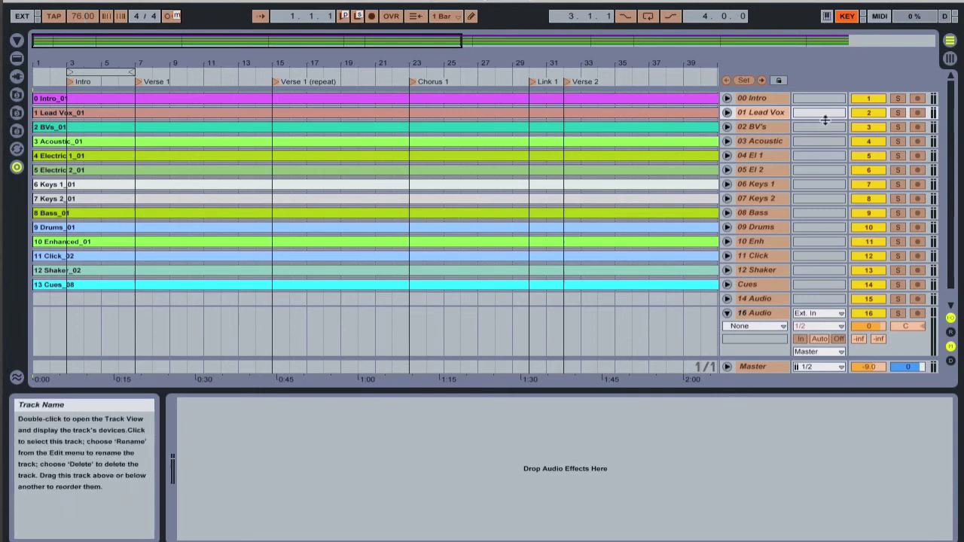
pyautogui.click(878, 113)
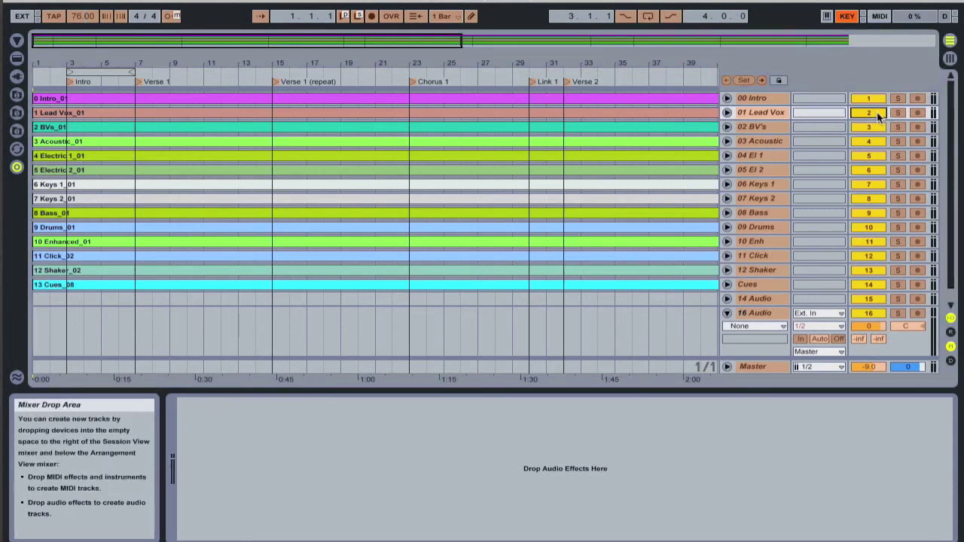
pyautogui.press('1')
pyautogui.click(867, 187)
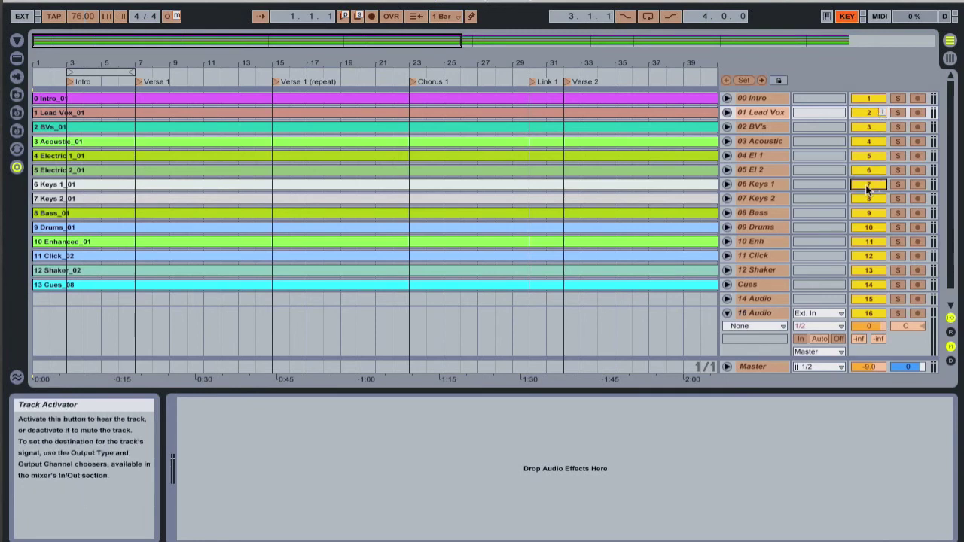
pyautogui.press('k')
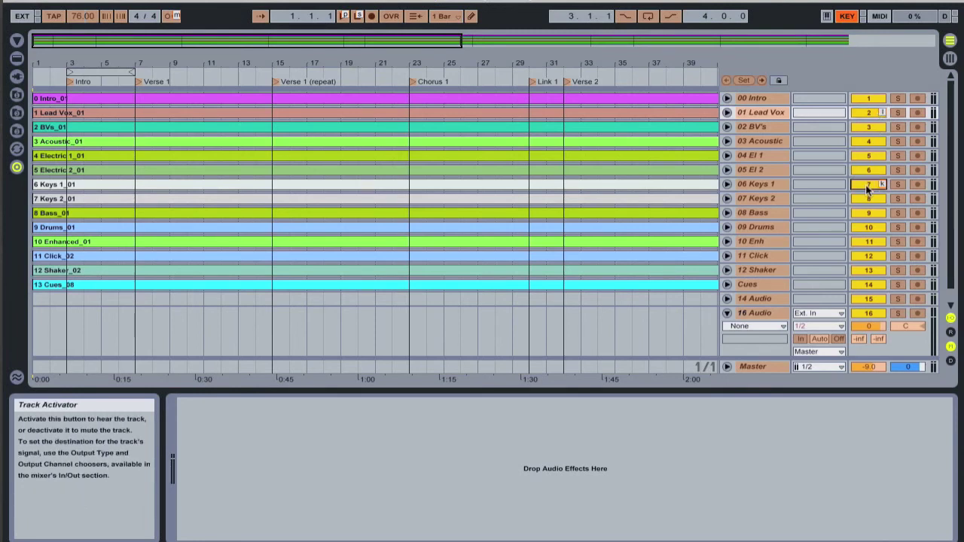
pyautogui.click(848, 17)
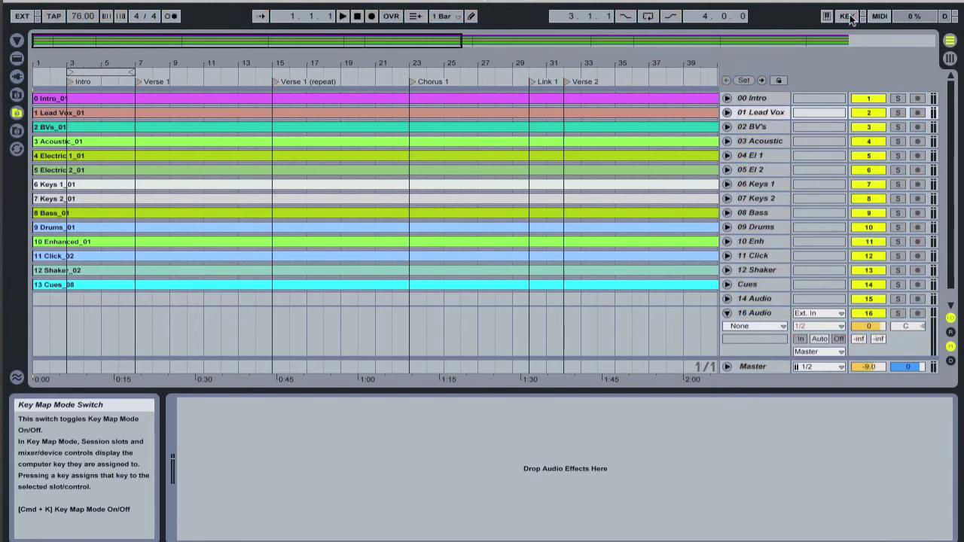
# Step: Play the song, adjust the volume, and stop playback at 10.4.2
pyautogui.press('space')
pyautogui.press('XF86AudioRaiseVolume')
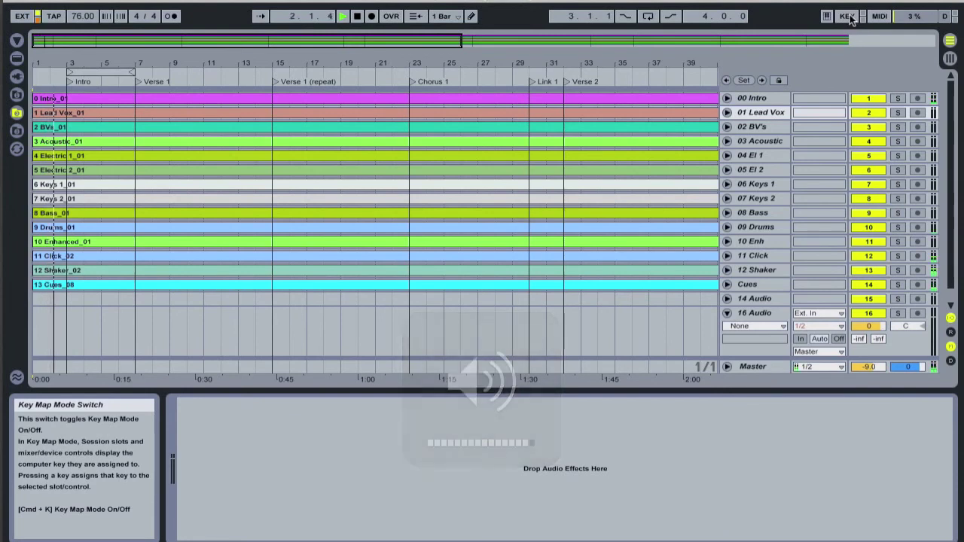
pyautogui.press('XF86AudioRaiseVolume')
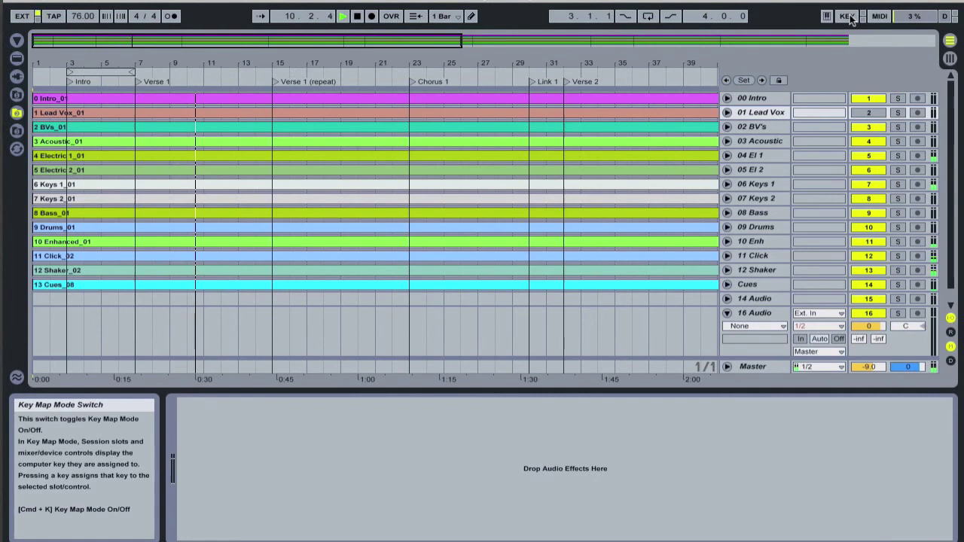
pyautogui.press('space')
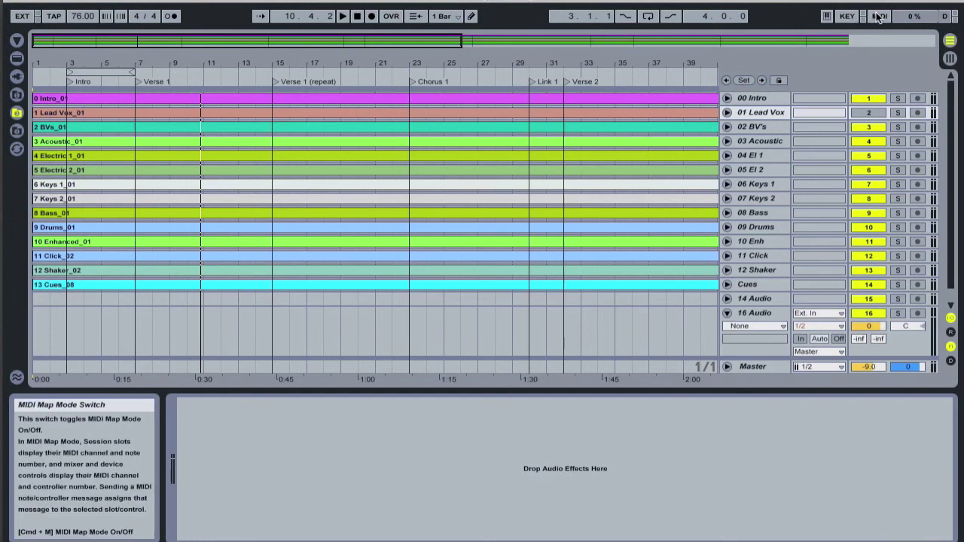
pyautogui.click(879, 17)
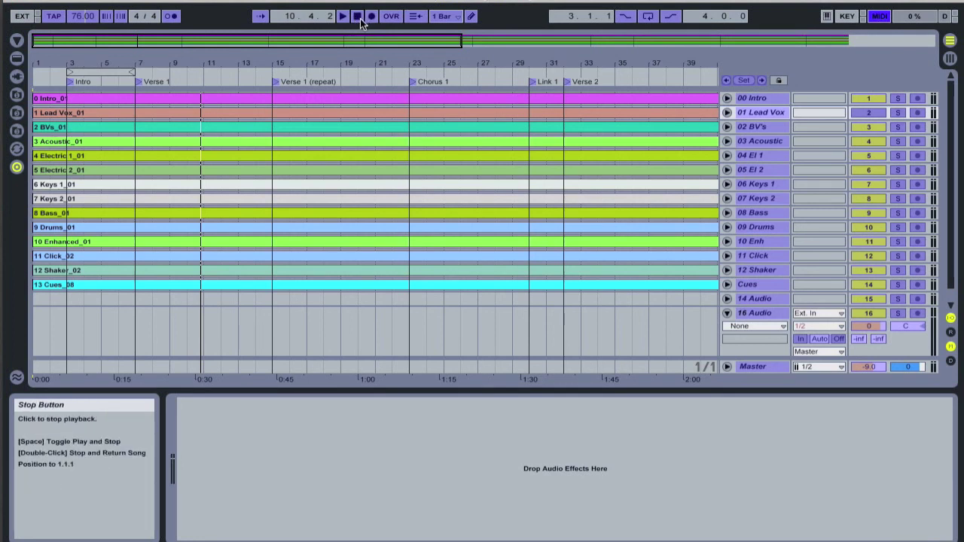
pyautogui.click(359, 18)
pyautogui.click(880, 18)
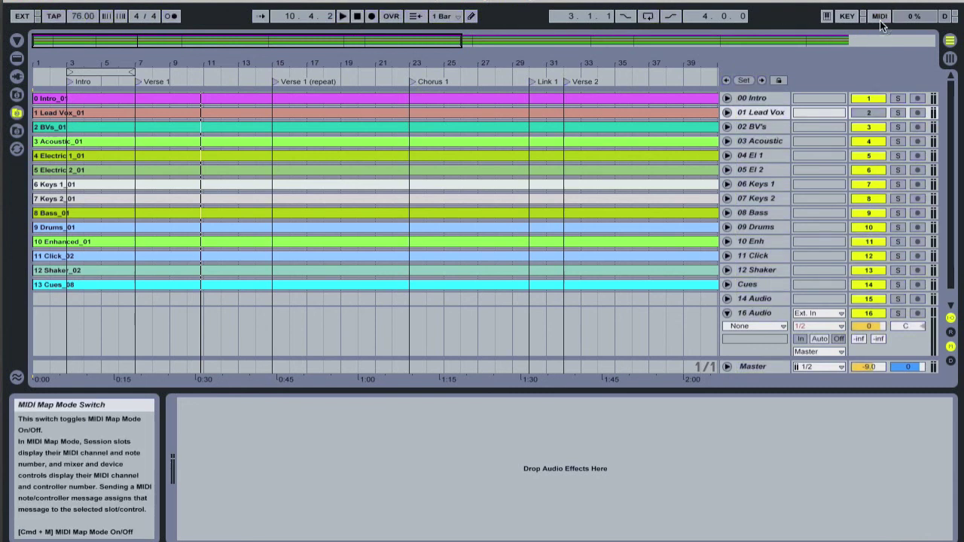